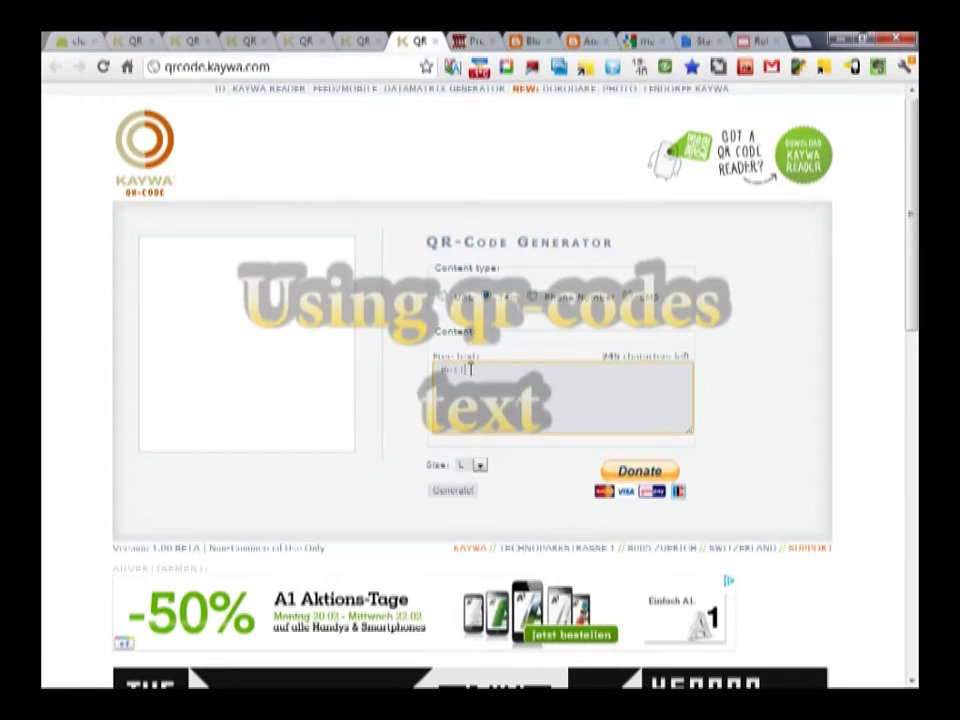
Step: Generate a size M QR code from the free text "Hello!!"
type("ello!!")
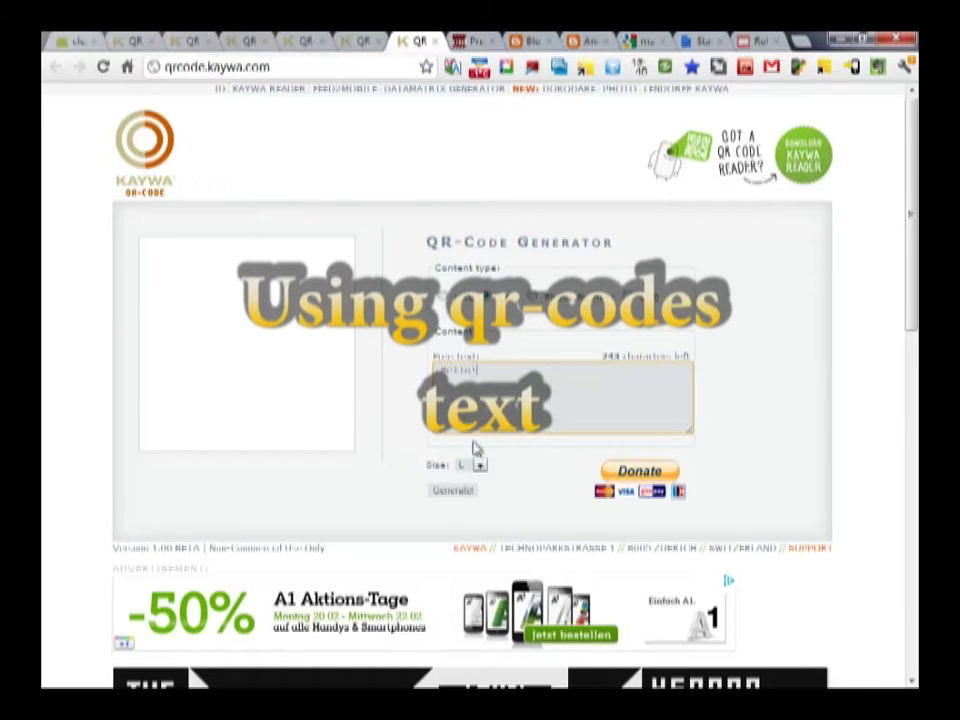
left_click(479, 465)
left_click(477, 490)
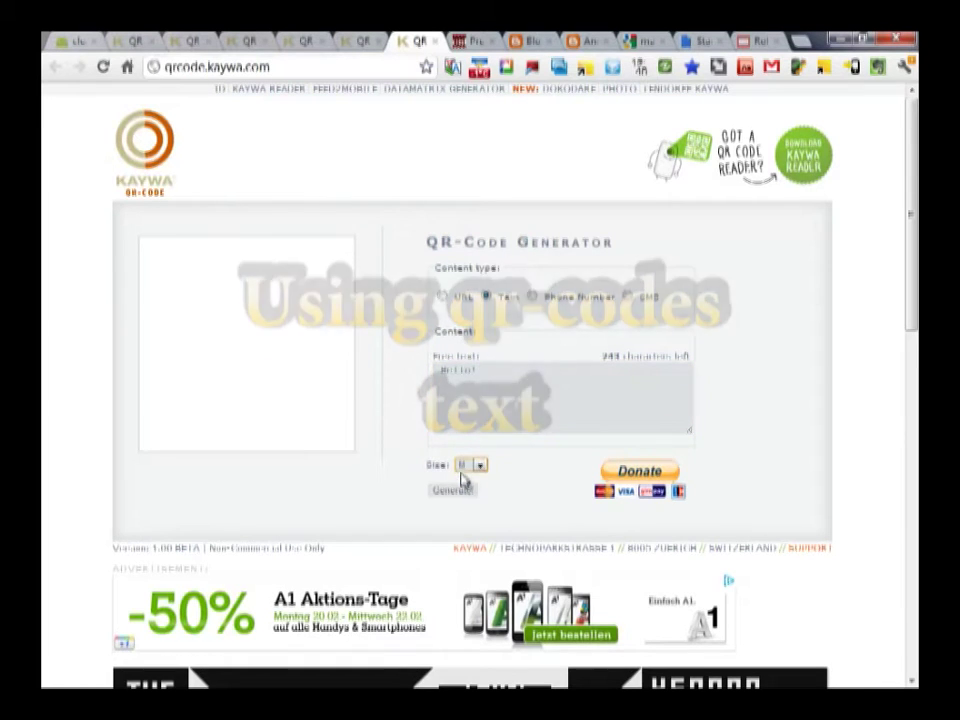
left_click(476, 466)
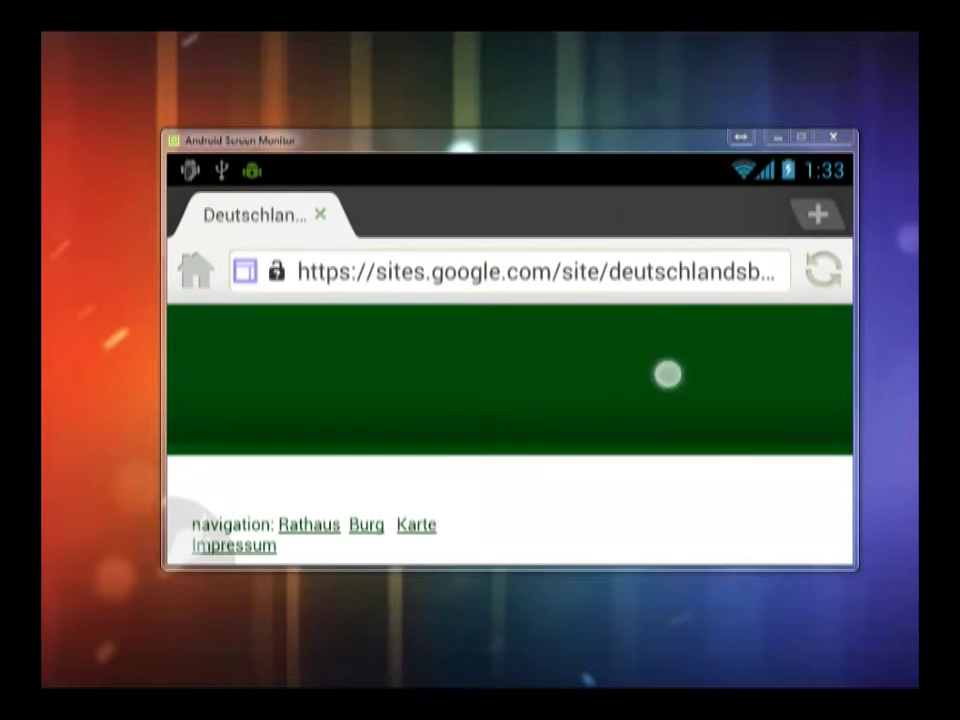
Step: Read through the Deutschlandsberg page on the phone, down past the town description to the castle photo
left_click_drag(666, 373, 696, 300)
left_click_drag(621, 474, 730, 279)
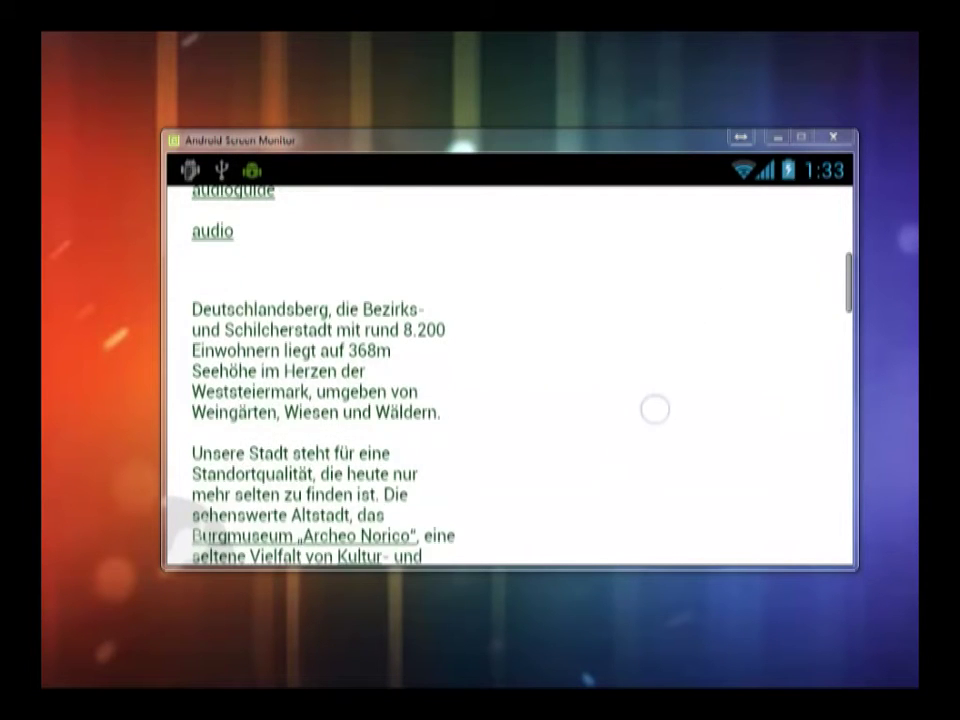
left_click_drag(656, 407, 705, 300)
left_click_drag(675, 354, 686, 324)
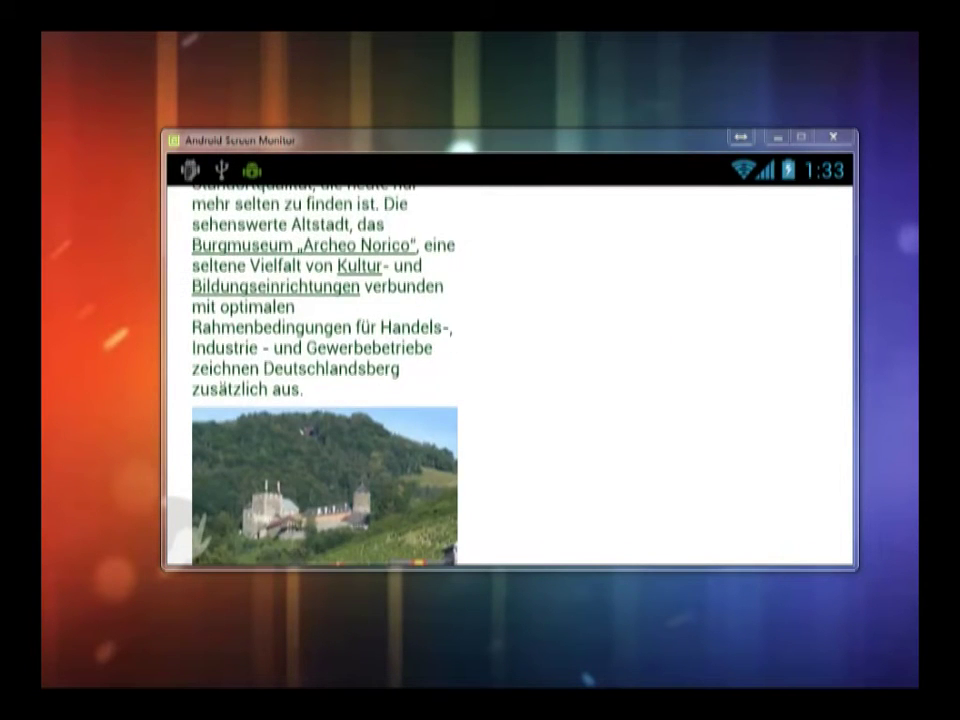
left_click_drag(656, 433, 660, 331)
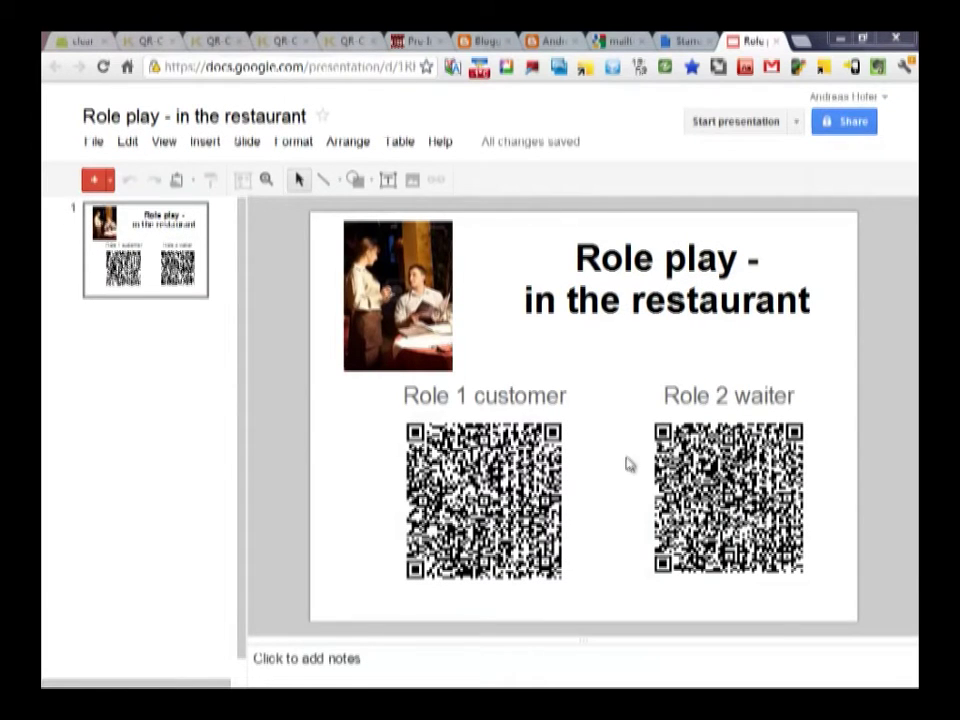
Step: Start the "Role play - in the restaurant" presentation at the current slide
left_click(796, 126)
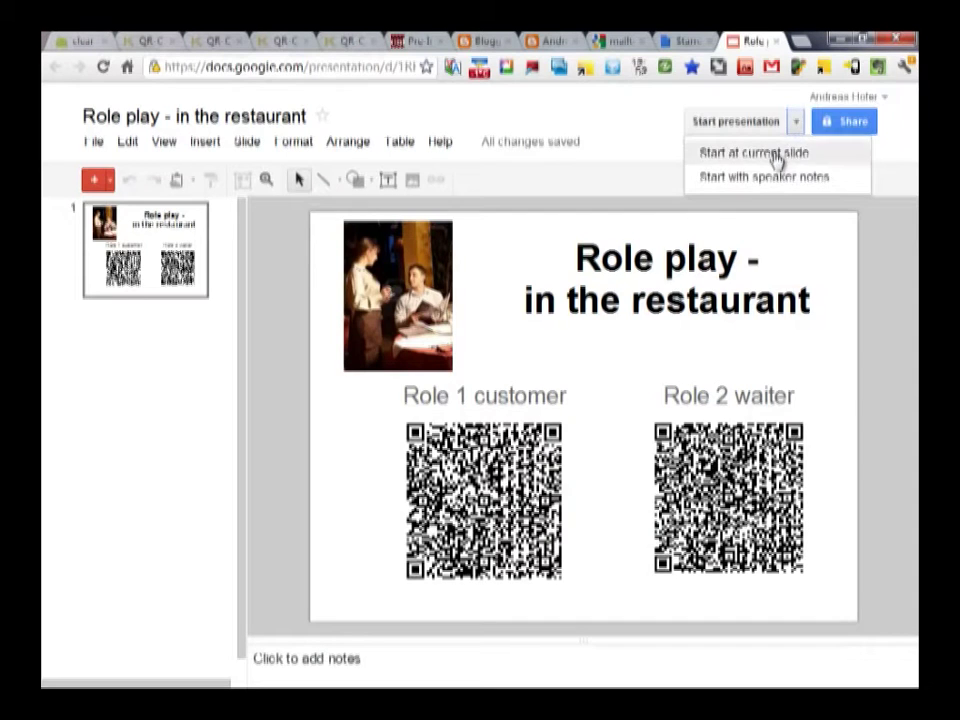
left_click(776, 154)
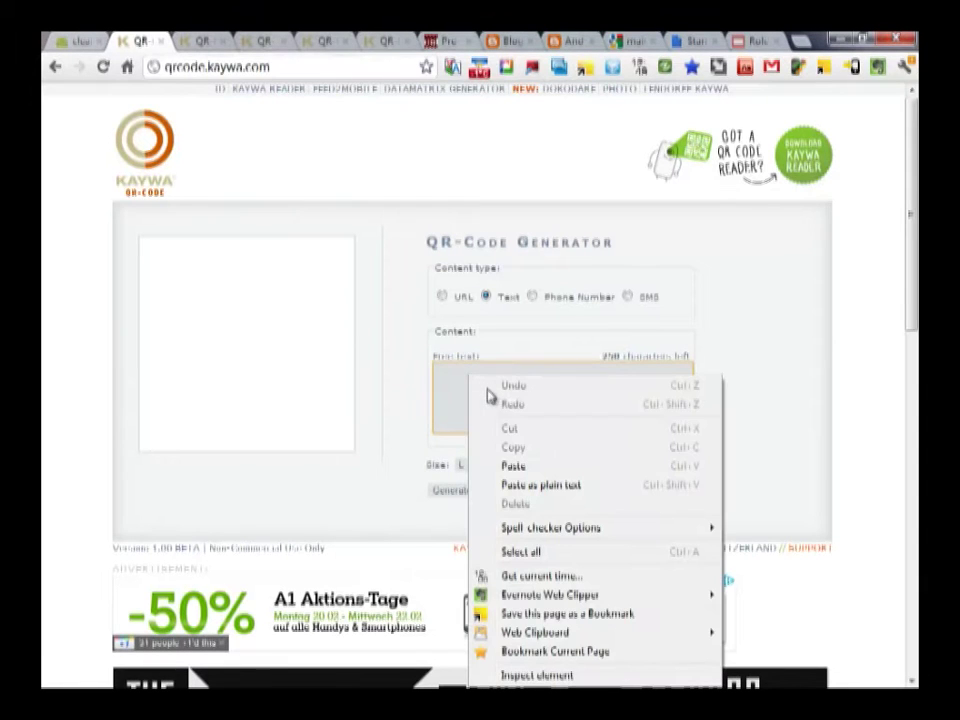
Step: Paste the copied instructions for today's class as the free text and generate a size M QR code
left_click(512, 465)
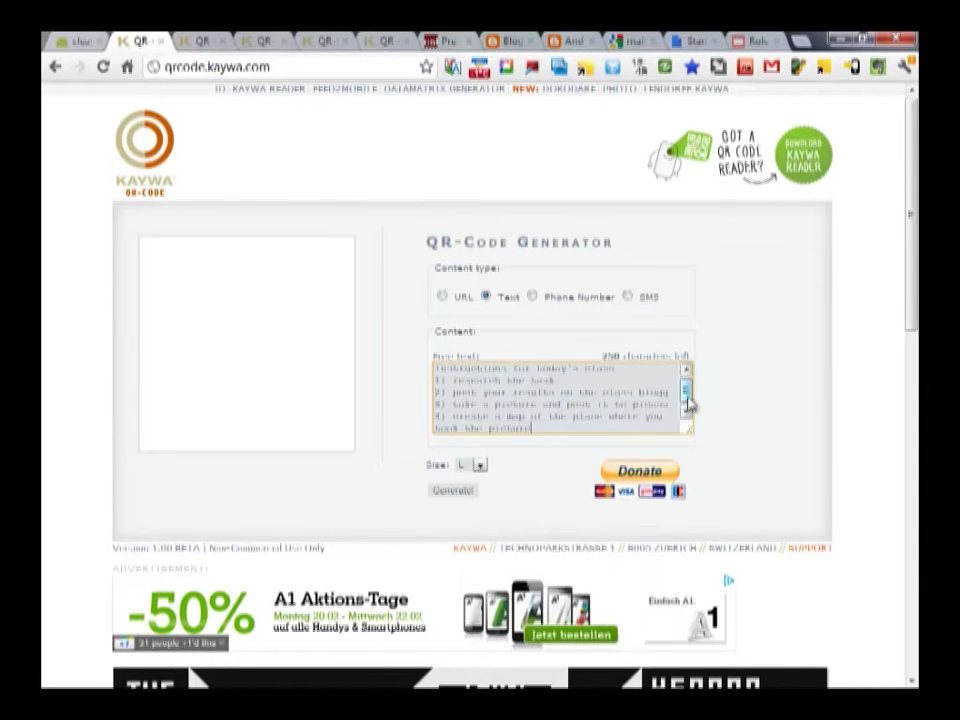
scroll(693, 402, "up", 1)
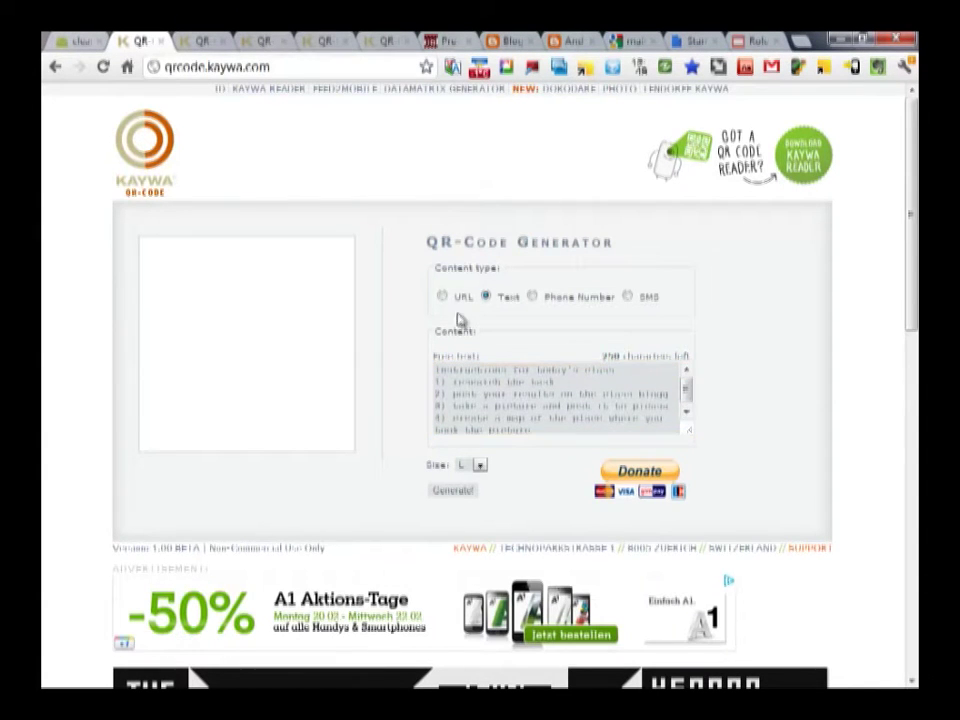
left_click(553, 429)
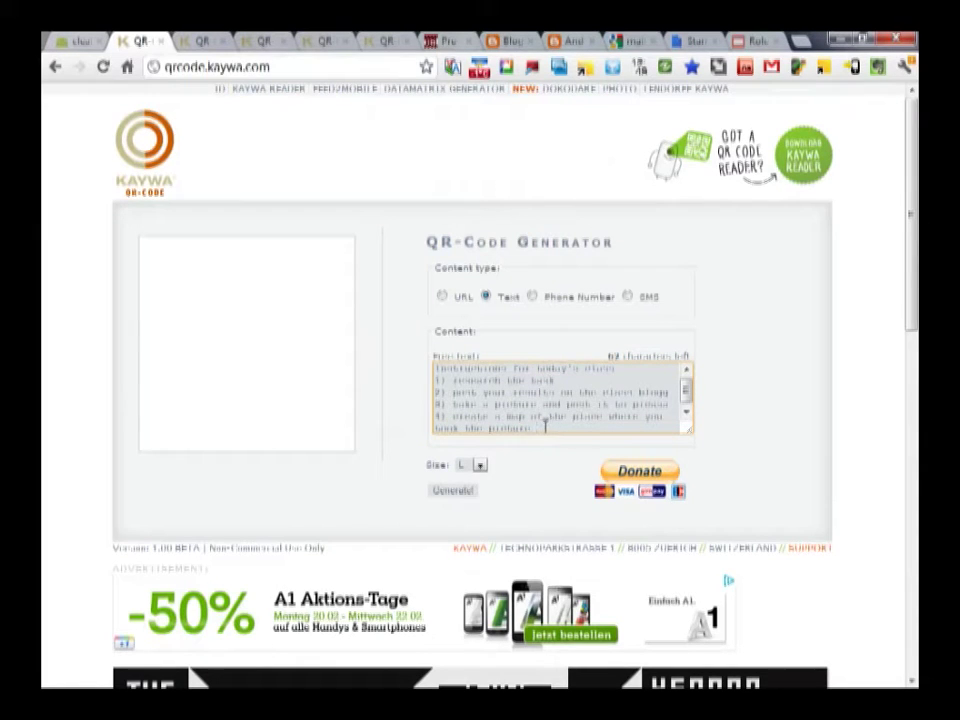
left_click(469, 465)
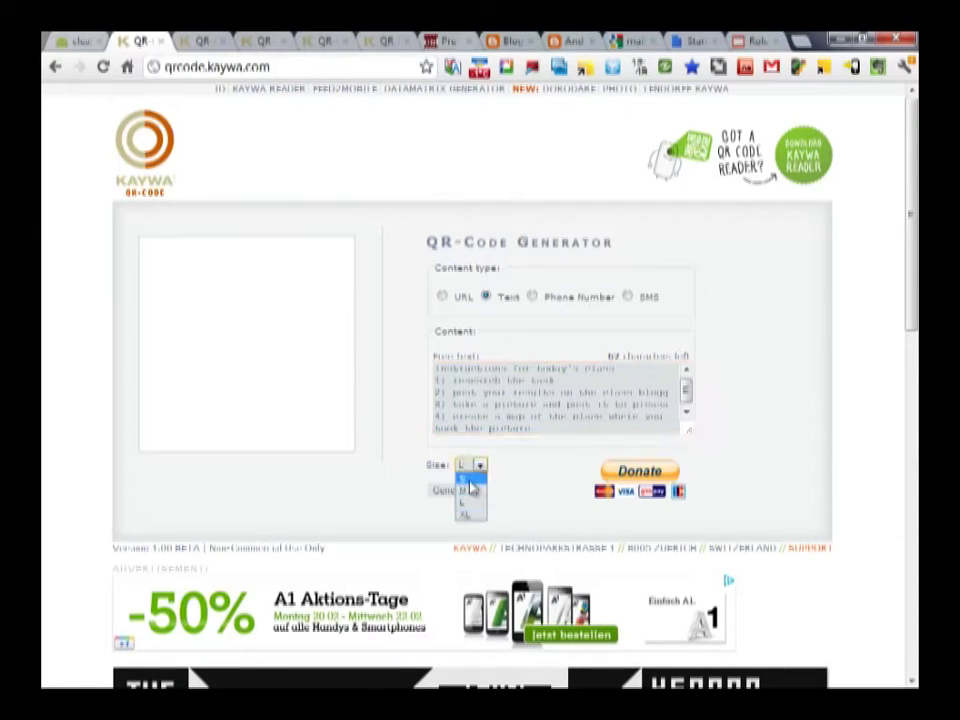
left_click(474, 494)
left_click(464, 492)
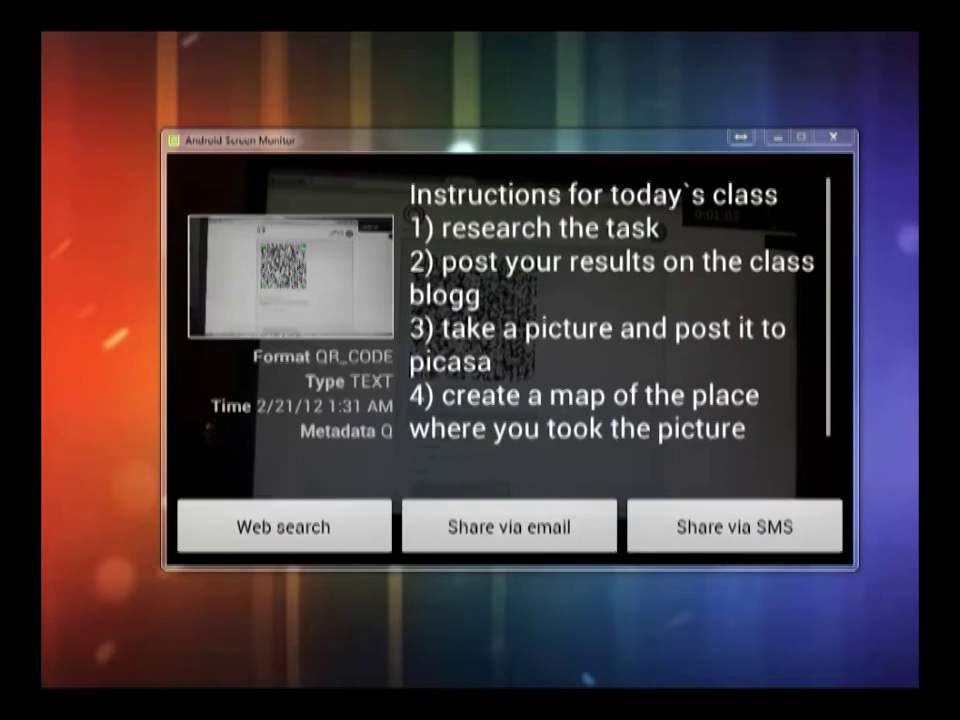
Step: Share the scanned class instructions from the phone's barcode result to Springpad
scroll(579, 358, "down", 3)
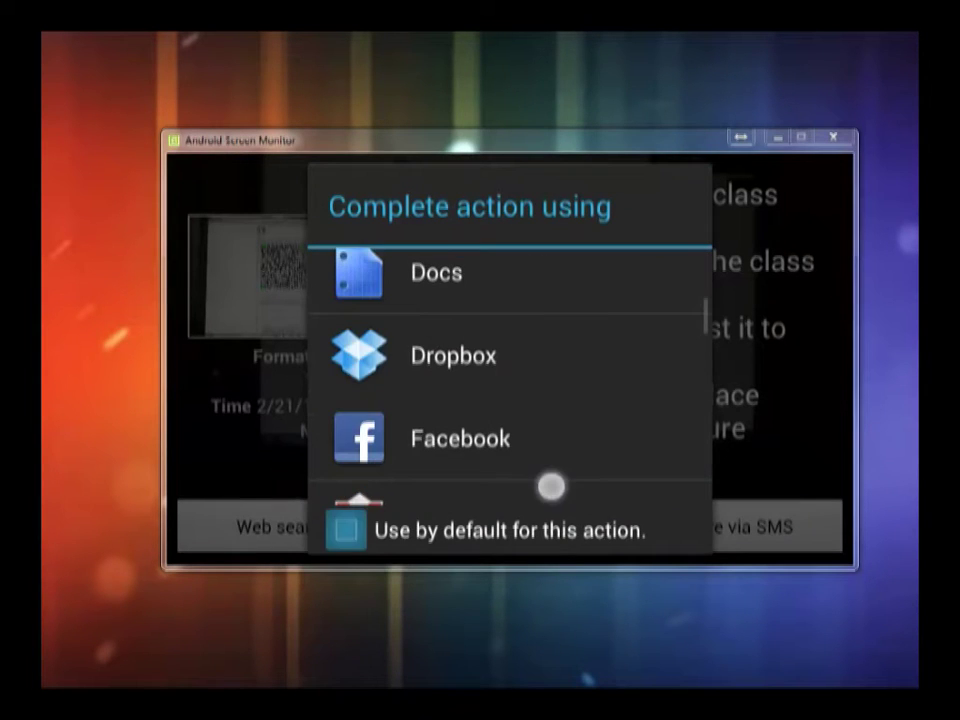
scroll(591, 336, "down", 5)
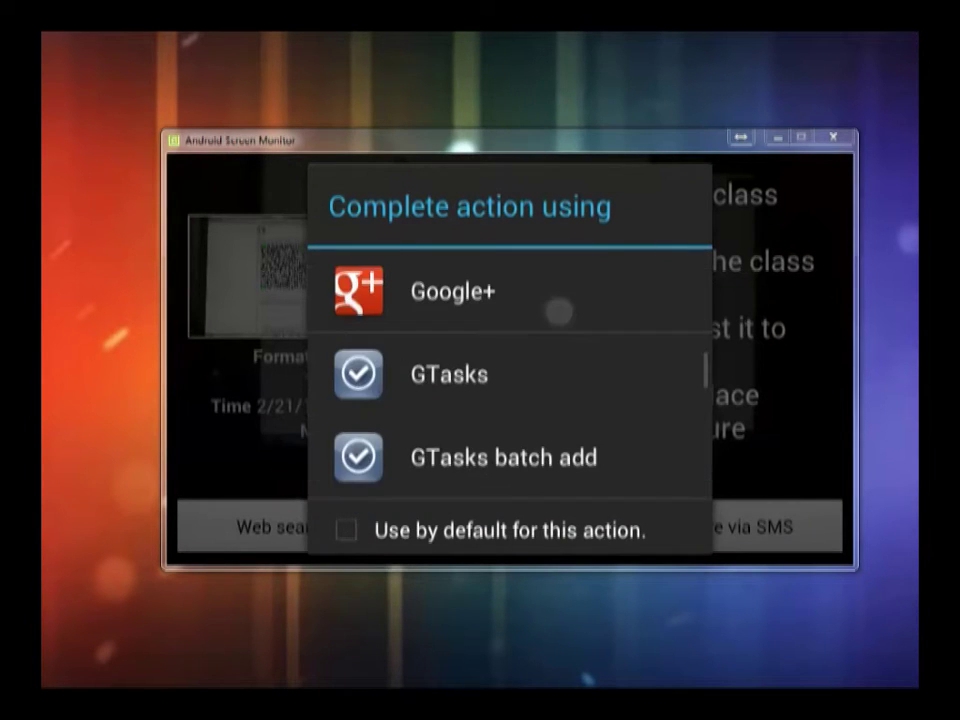
scroll(567, 362, "down", 4)
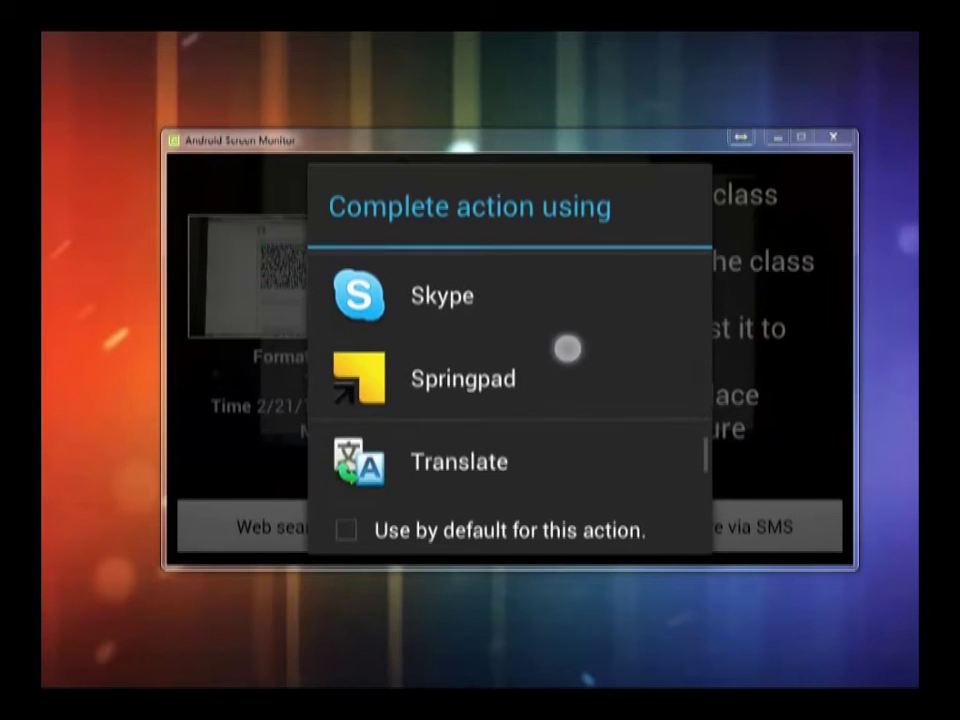
left_click(521, 379)
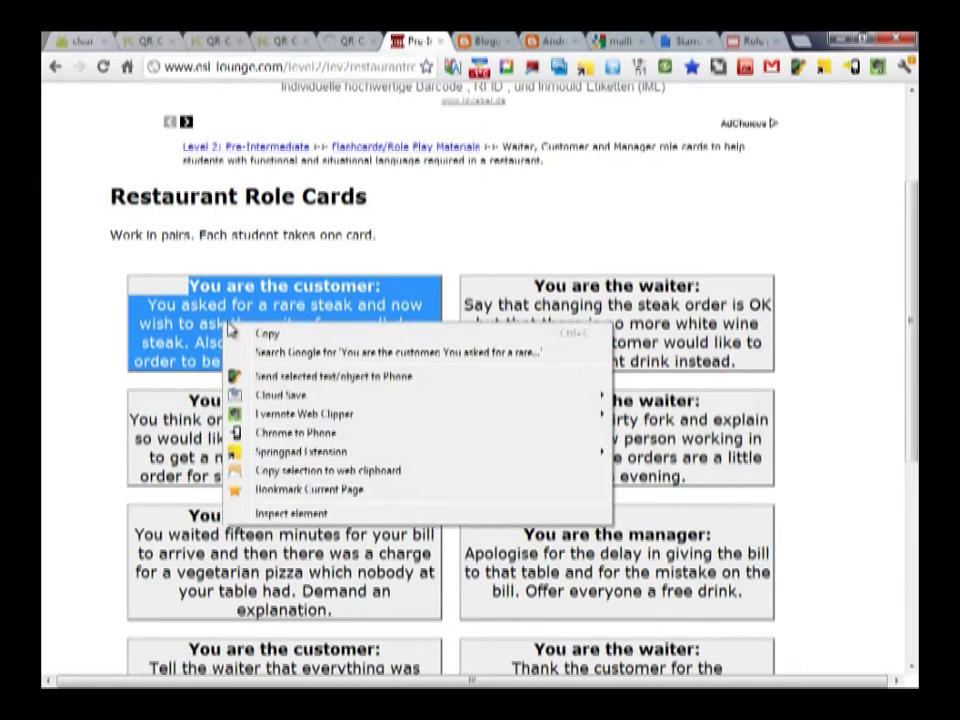
Step: Copy the selected first customer role card and paste it as Text content in the Kaywa QR-Code Generator
left_click(267, 336)
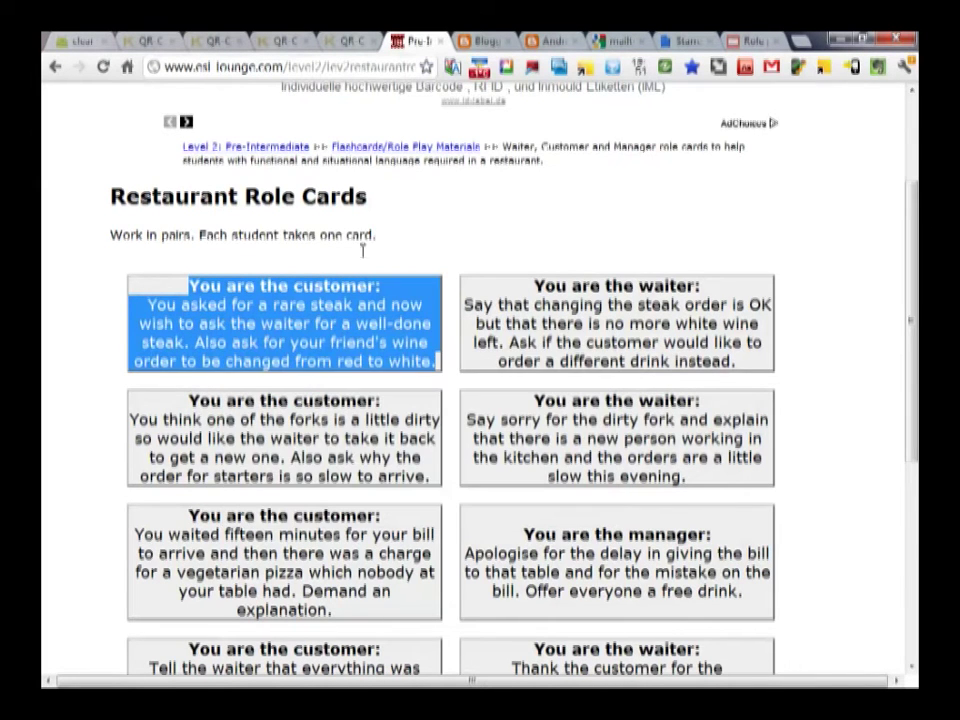
left_click(350, 40)
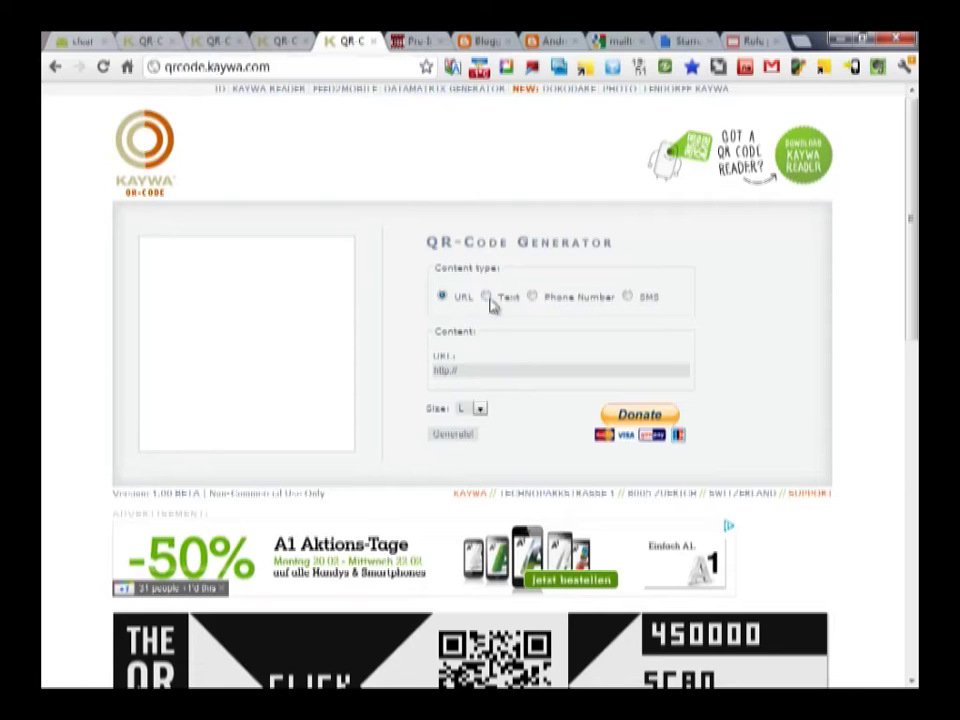
left_click(487, 297)
left_click(467, 375)
right_click(489, 380)
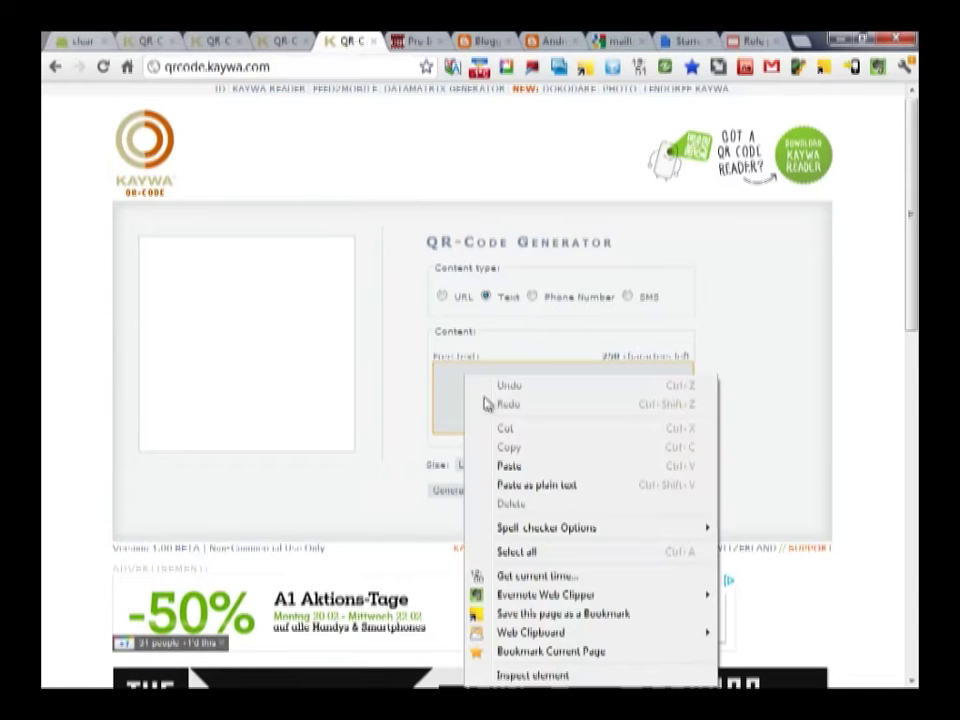
left_click(512, 467)
Step: Set the size to M and generate the QR code for the customer role card
left_click(484, 468)
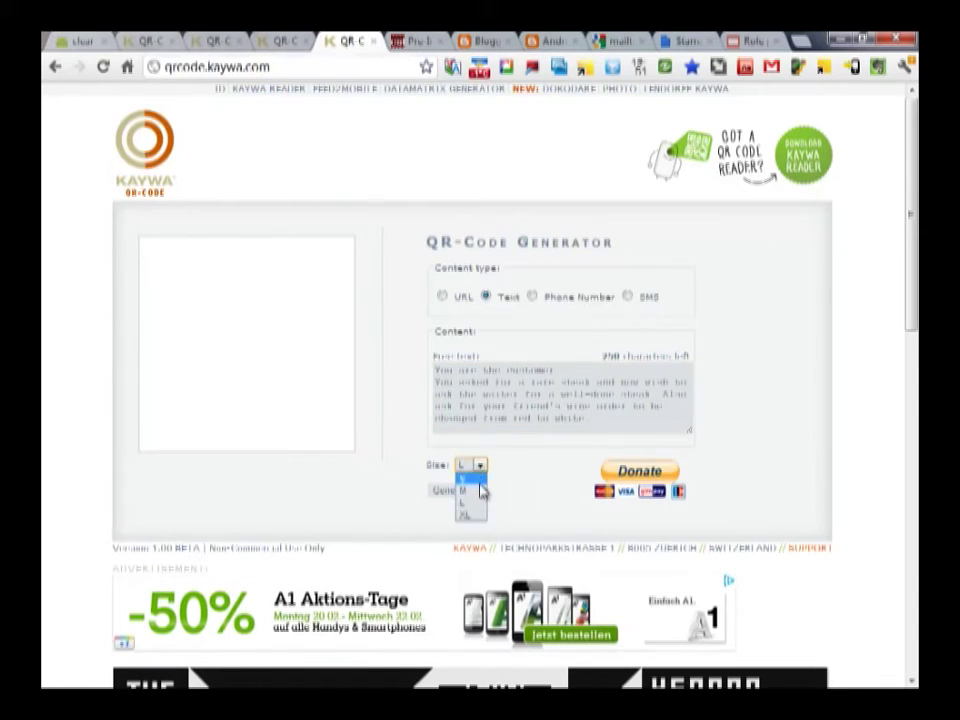
left_click(481, 491)
left_click(476, 494)
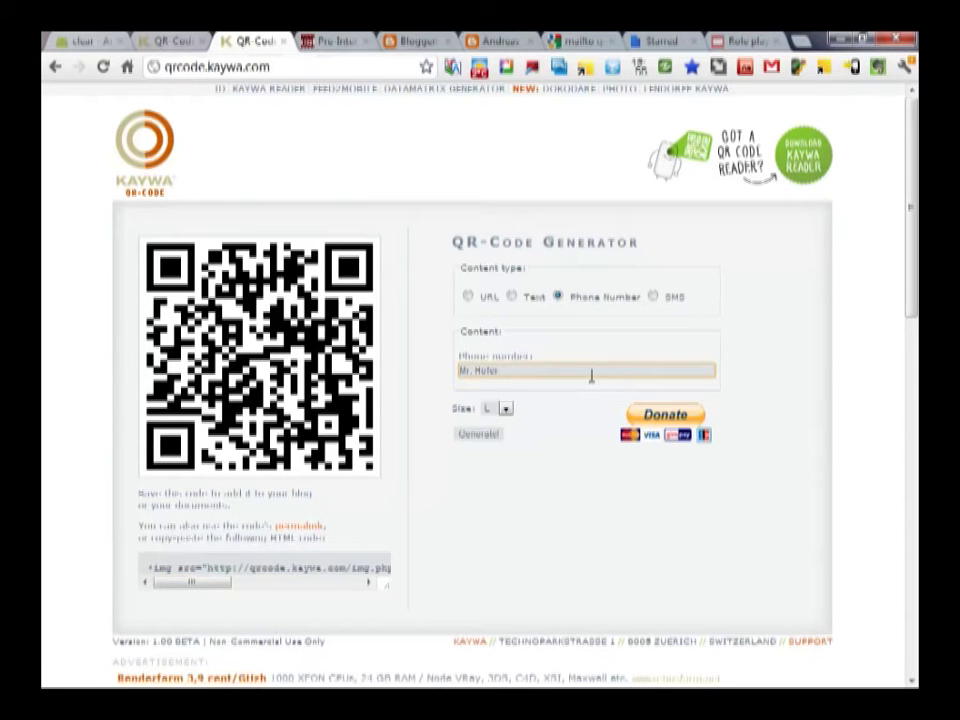
Step: Replace the phone number content with the saved entry holding the contact's full name and number, and generate a size M QR code
left_click_drag(528, 365, 420, 373)
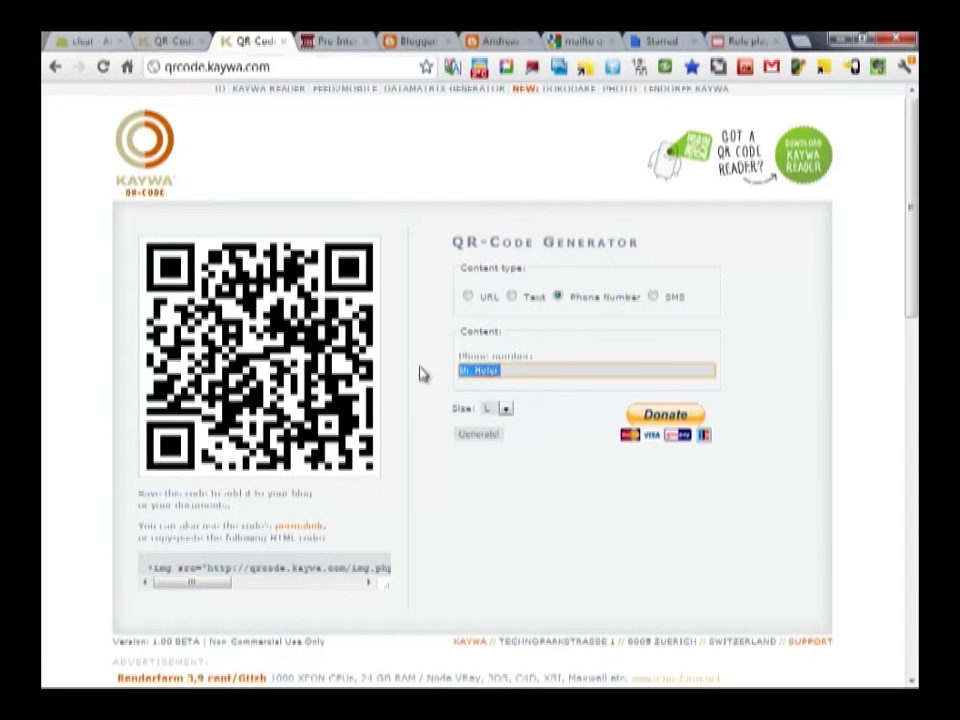
type("m")
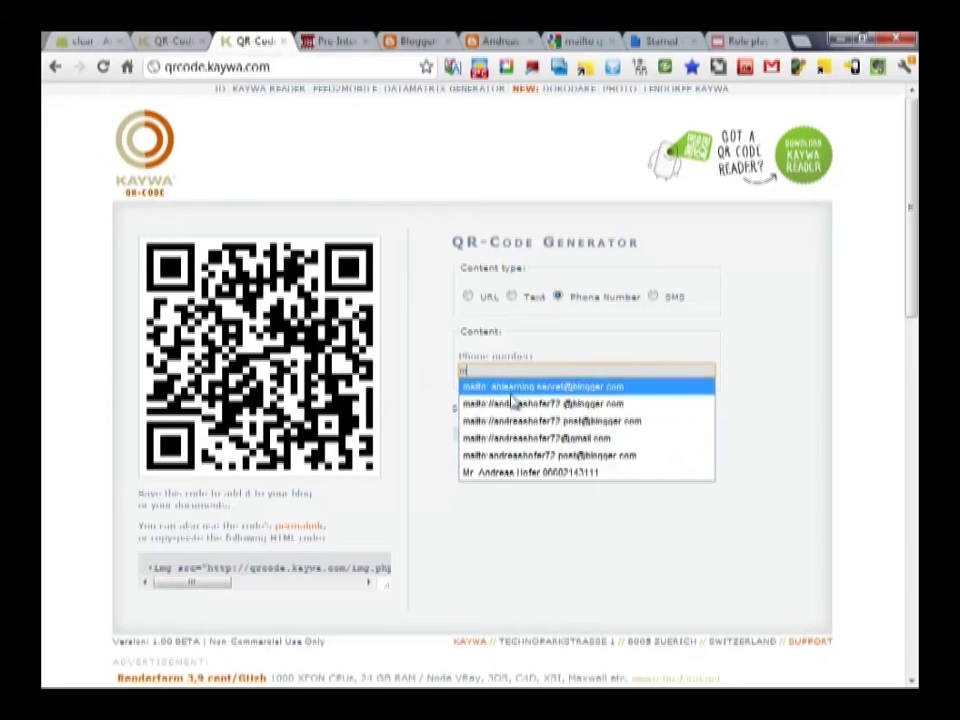
left_click(531, 474)
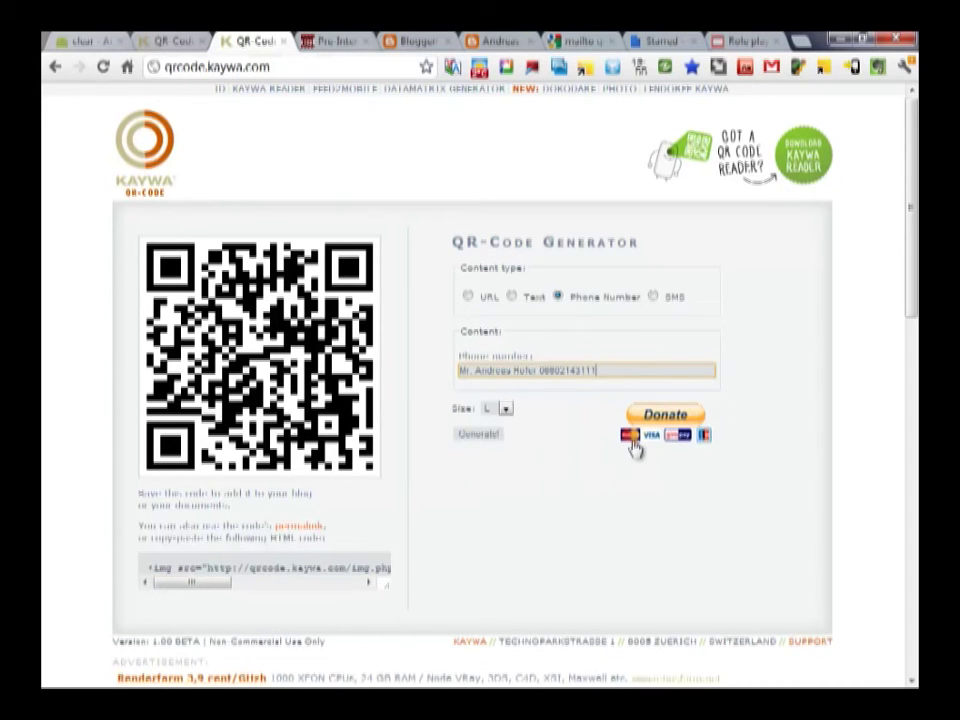
left_click(503, 409)
left_click(497, 436)
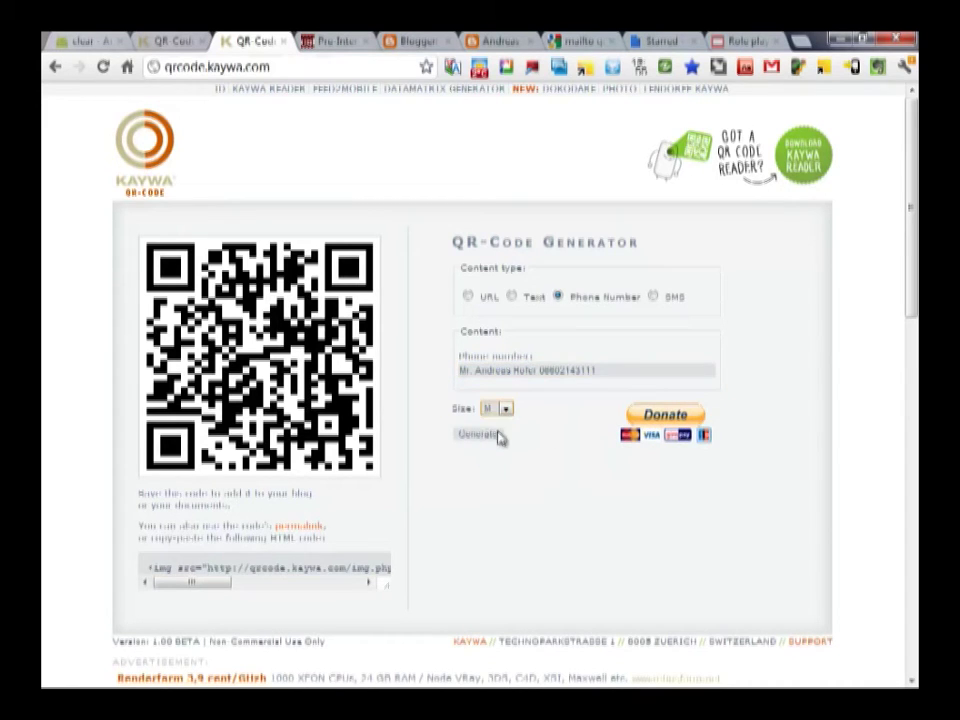
left_click(478, 436)
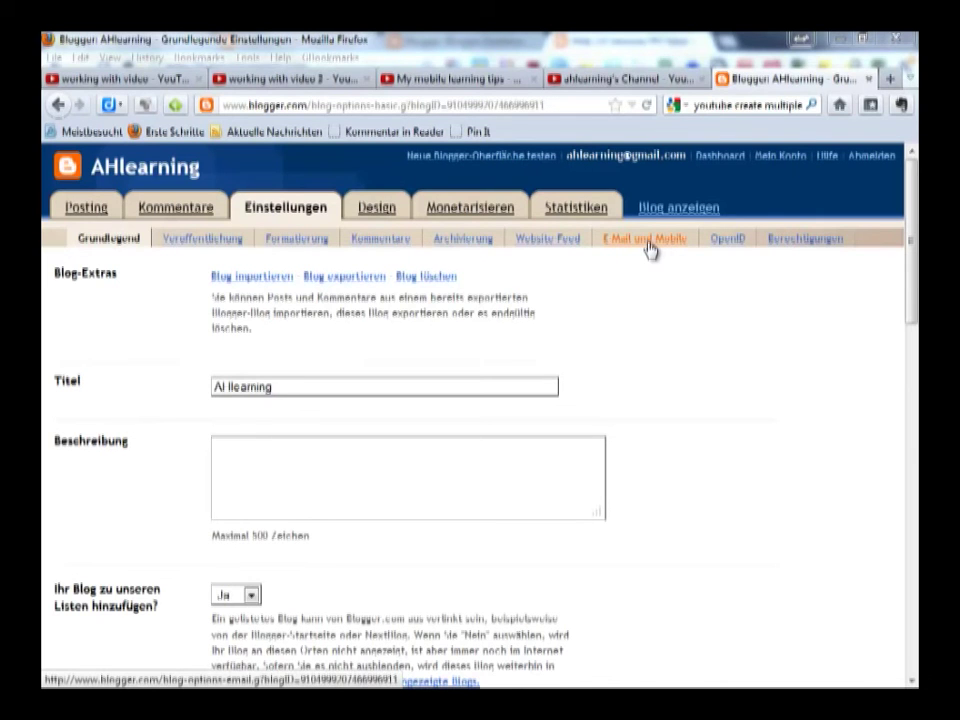
Step: Open the blog's E-Mail und Mobile settings in Blogger and select the E-Mail-Post-Adresse under Post-Optionen
left_click(648, 249)
left_click_drag(911, 253, 893, 490)
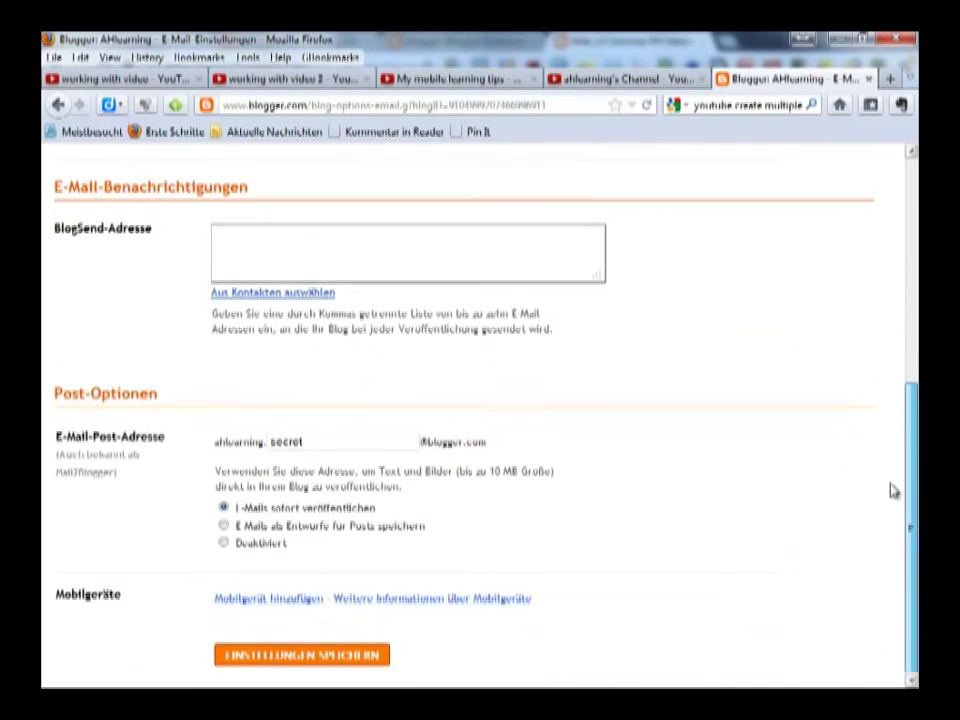
left_click_drag(214, 441, 512, 455)
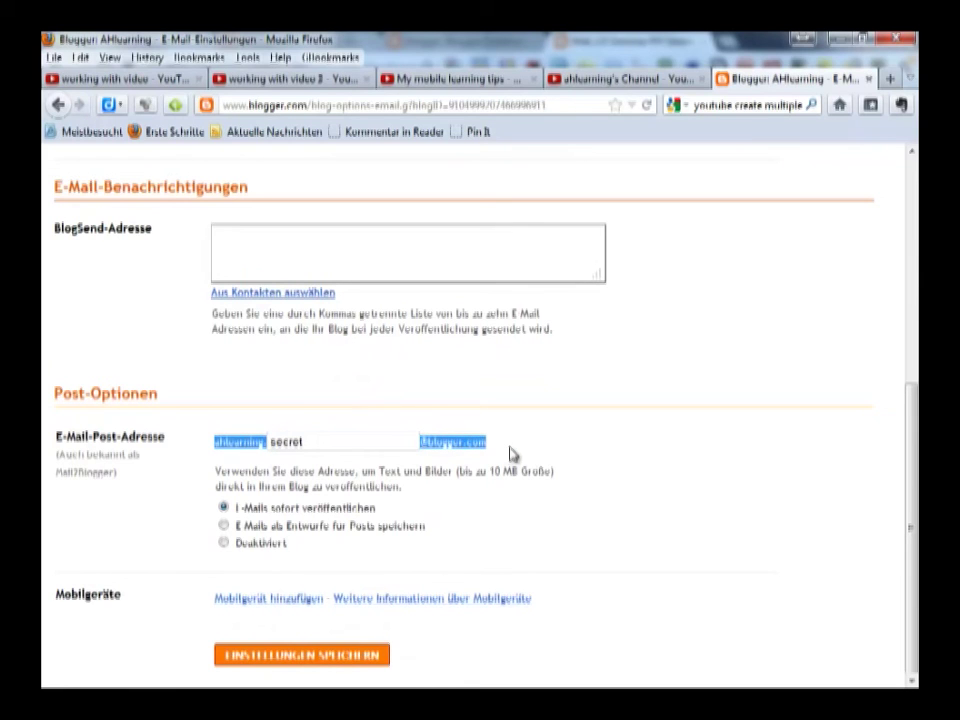